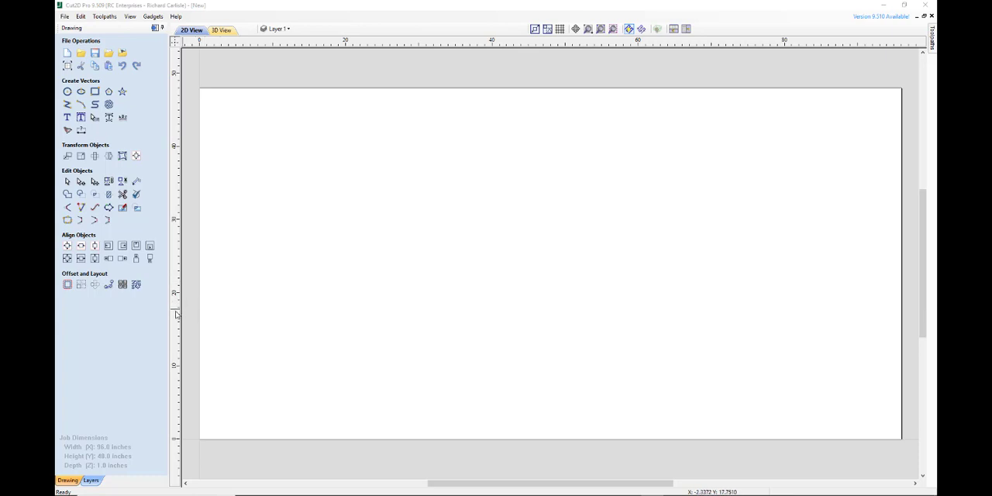
Add one vertical and one horizontal guide at 2 inches each, and open the vertical guide's properties.
drag(179, 314, 230, 313)
drag(335, 42, 321, 424)
drag(228, 386, 213, 386)
double_click(213, 386)
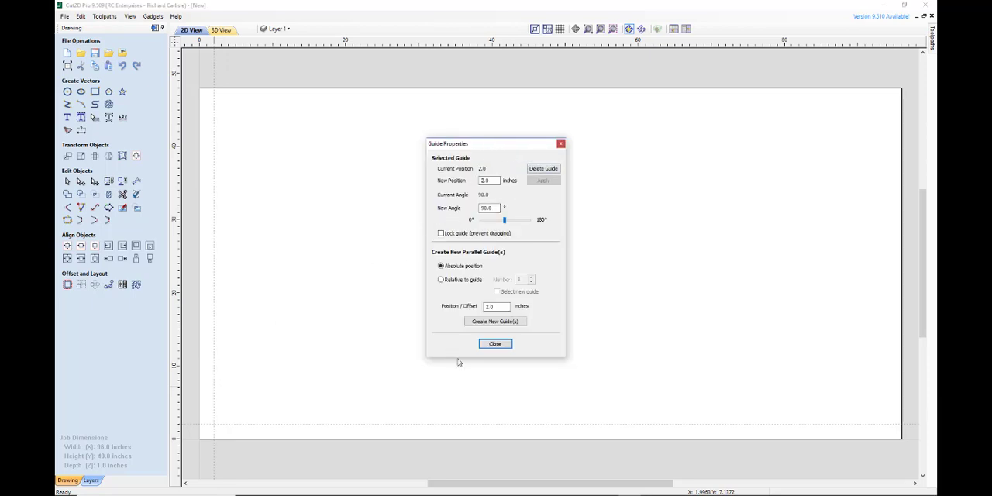
Try moving the vertical guide to 3 inches, and set its position back to 2 inches.
double_click(492, 179)
text(3)
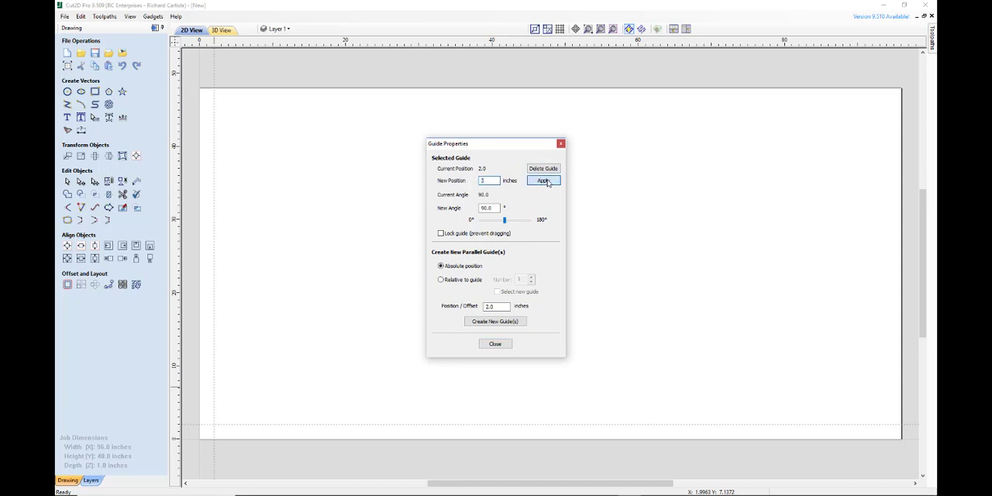
click(546, 181)
double_click(484, 180)
text(2)
click(544, 181)
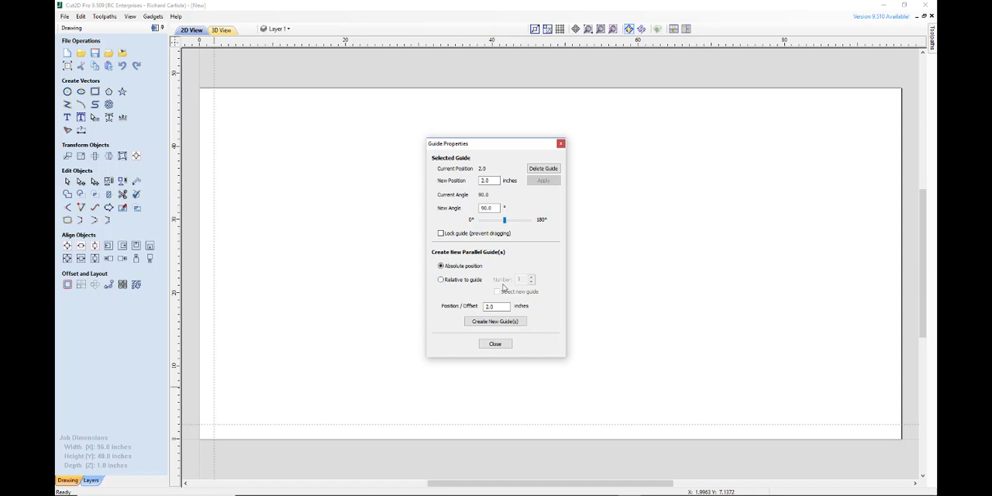
Create a new parallel vertical guide at absolute position 9 inches and close the guide properties.
drag(500, 306, 460, 308)
text(9)
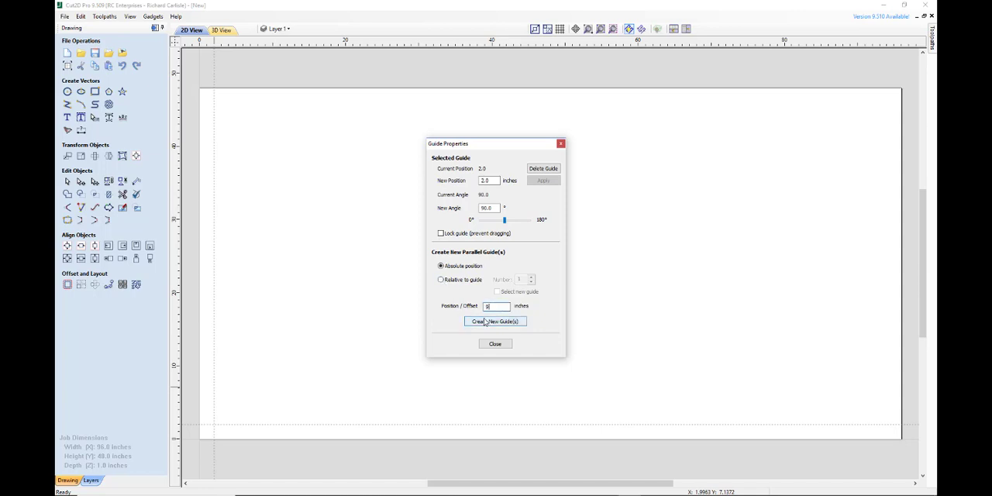
click(485, 321)
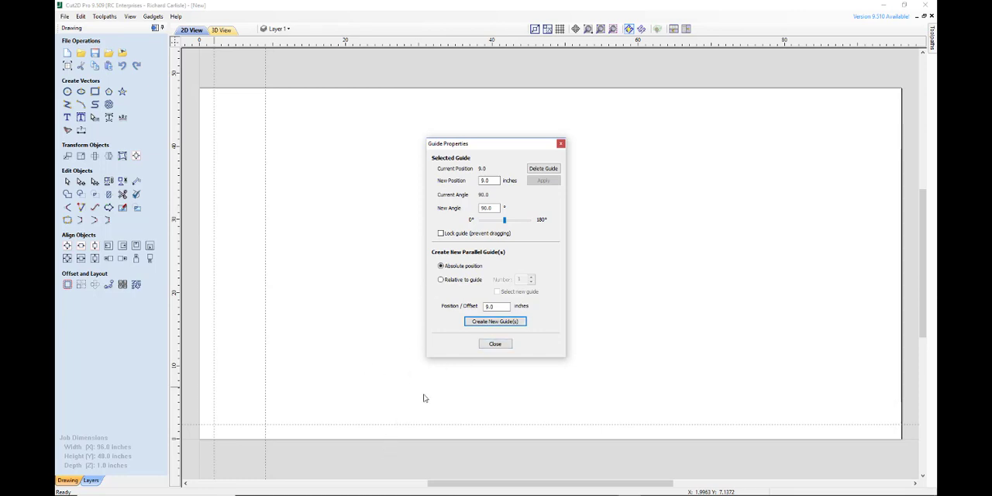
click(493, 344)
Create a new parallel guide at absolute position 9 inches from the existing horizontal guide.
double_click(342, 425)
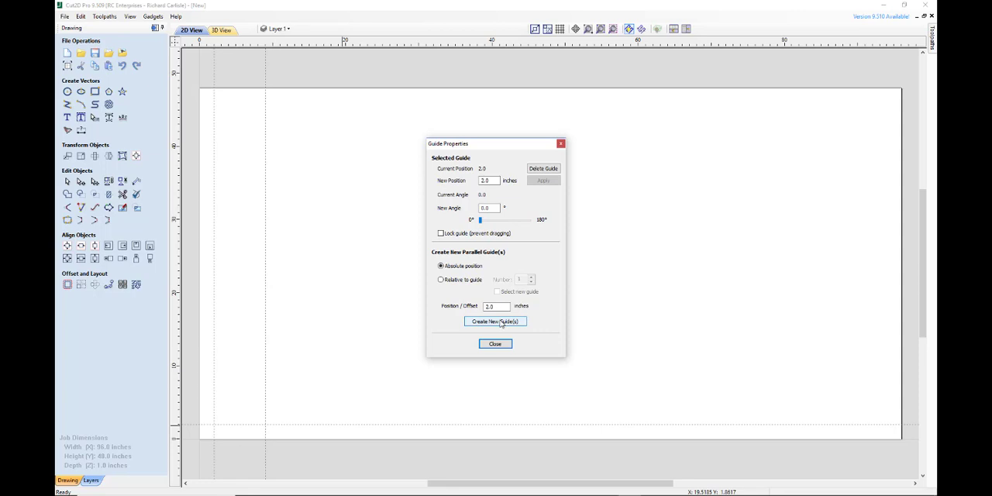
click(495, 318)
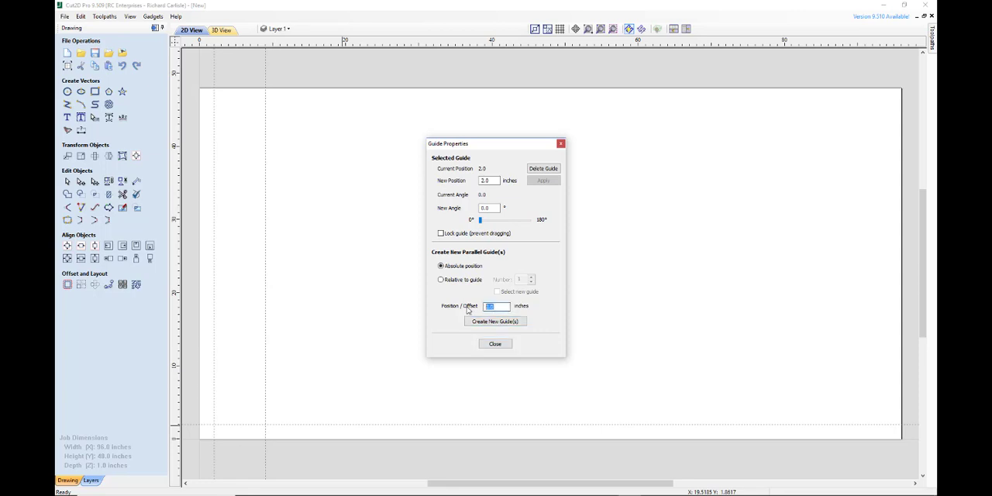
text(9)
click(491, 321)
click(494, 344)
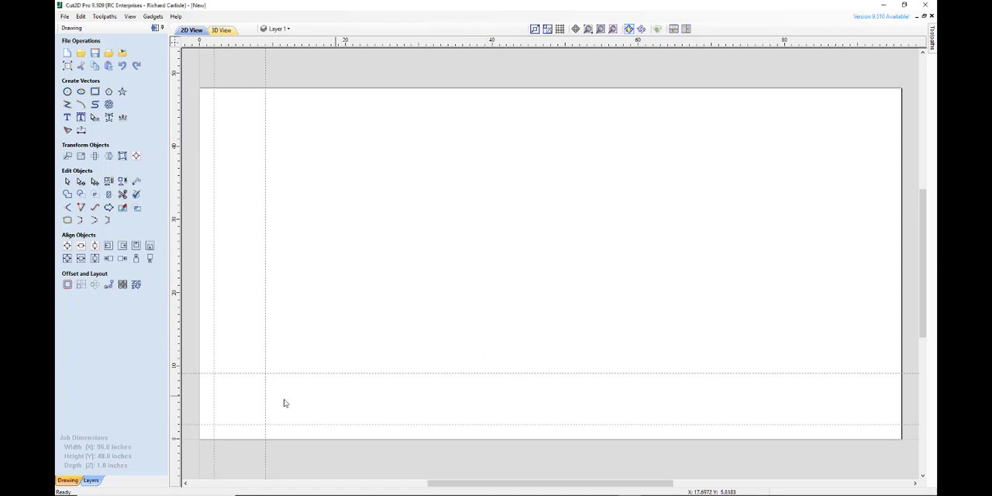
Set the position of the vertical guide nearest the sheet's edge to 1 inch.
double_click(213, 384)
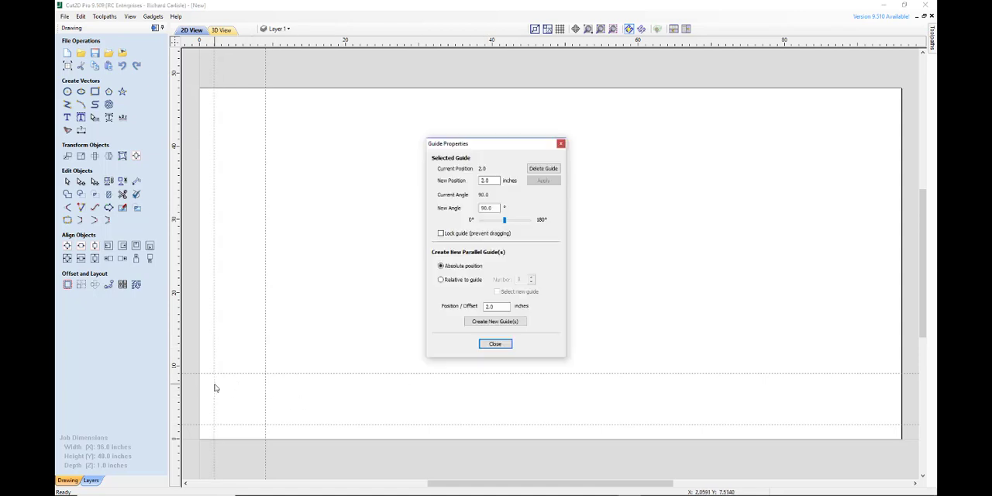
double_click(492, 180)
text(1)
click(542, 181)
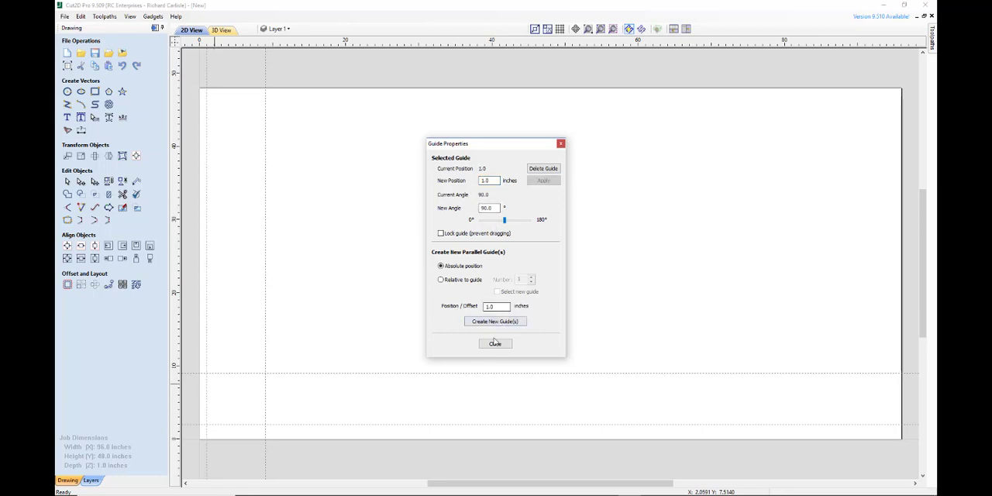
click(495, 343)
Set the position of the lower horizontal guide to 1 inch.
double_click(351, 425)
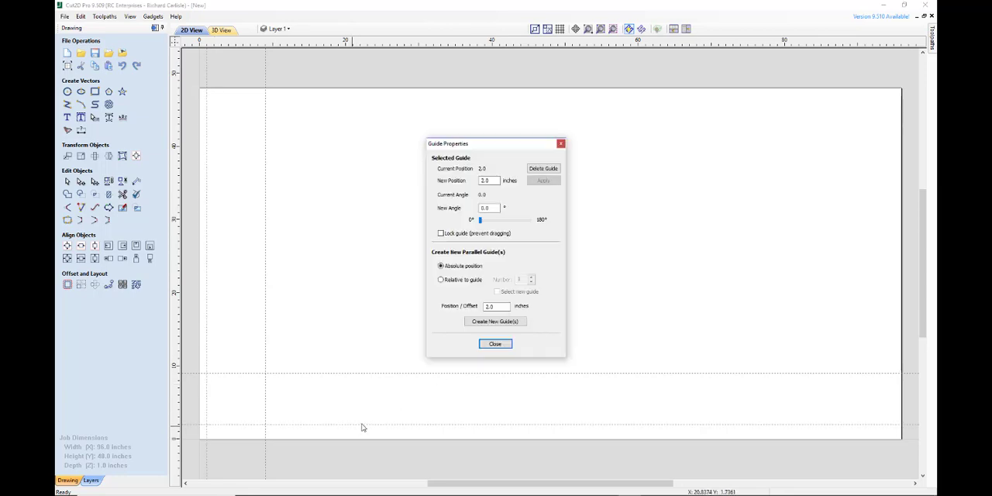
double_click(494, 306)
text(2)
double_click(490, 180)
text(1)
click(542, 180)
click(495, 343)
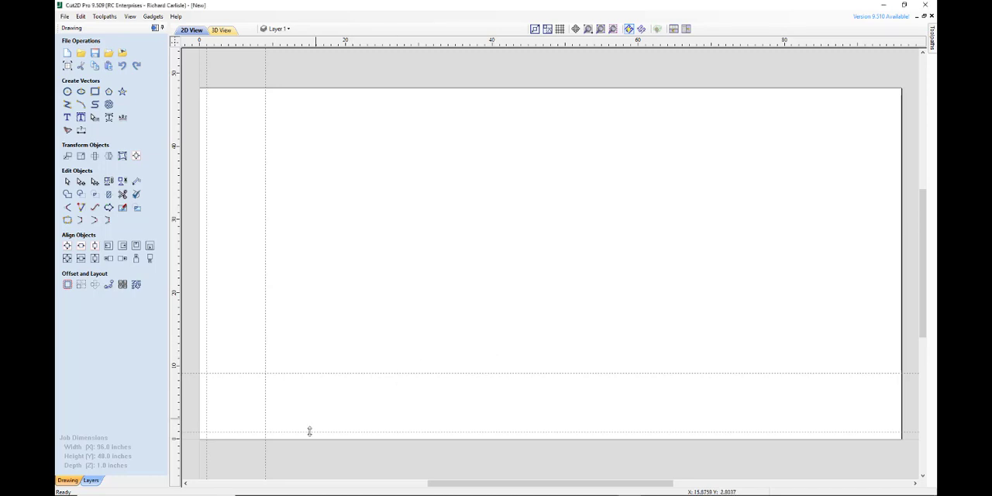
Draw a square-cornered rectangle 10 inches wide and 10 inches high, with its lower-left corner anchored at X 0, Y 0.
scroll(192, 445, up, 2)
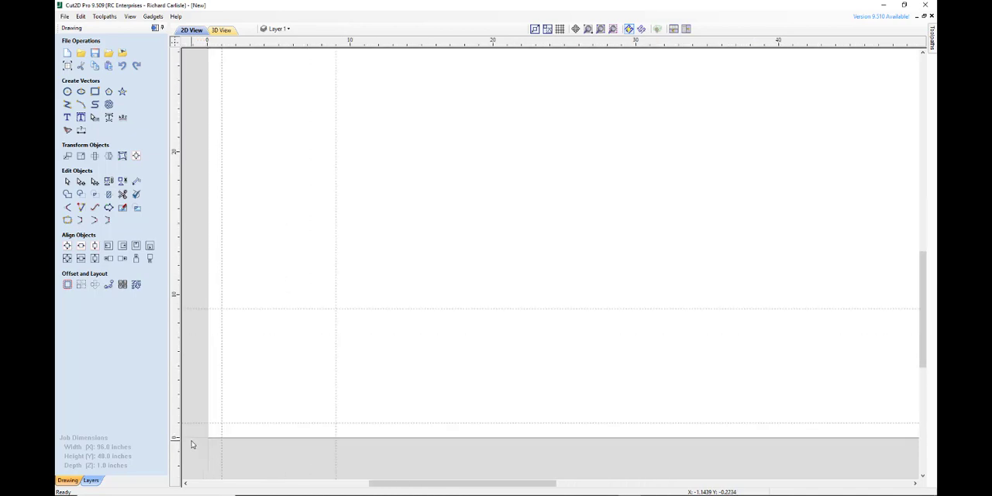
click(95, 91)
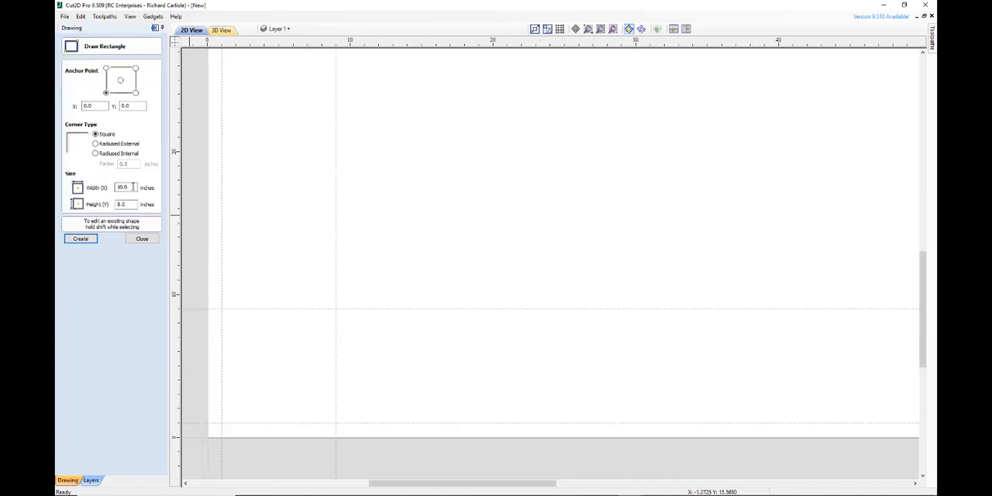
drag(132, 205, 90, 204)
click(81, 238)
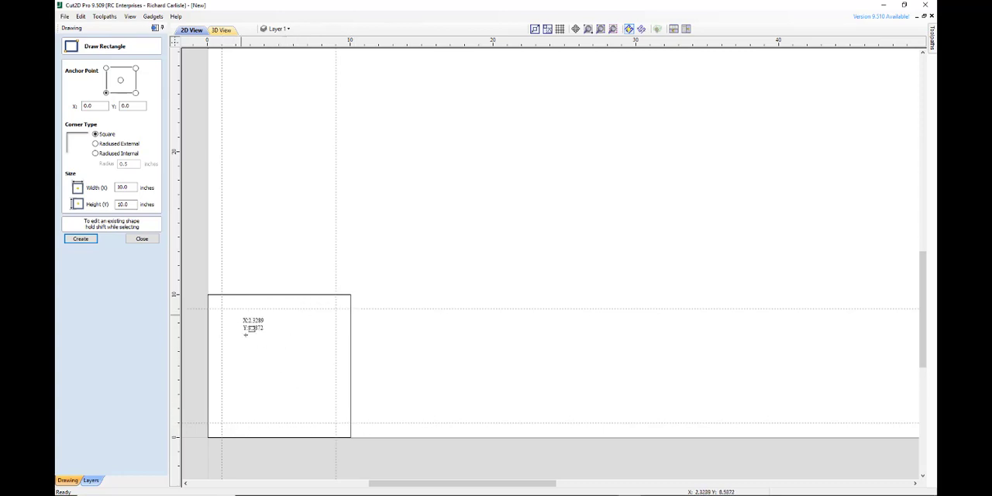
click(142, 239)
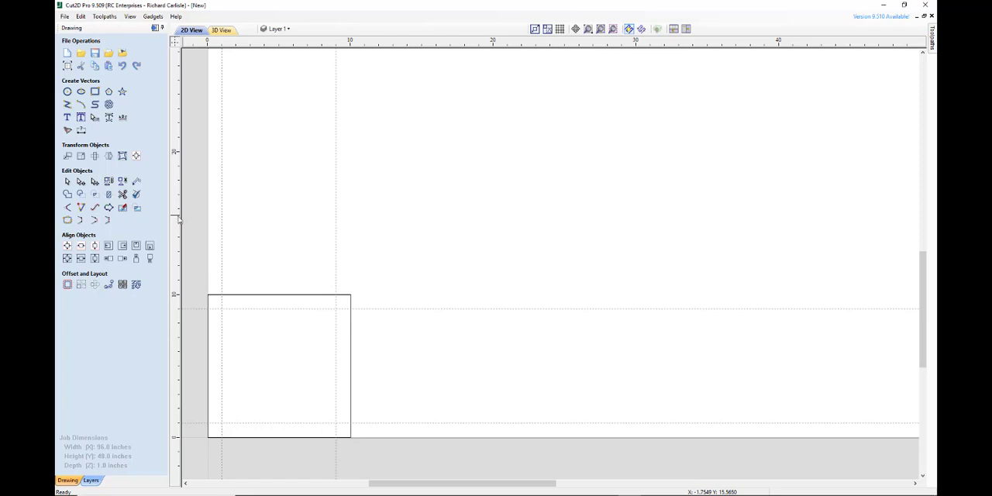
Add vertical and horizontal guides at 5 inches and draw a 2-inch diameter circle centred on their intersection.
drag(178, 219, 279, 215)
drag(312, 43, 303, 366)
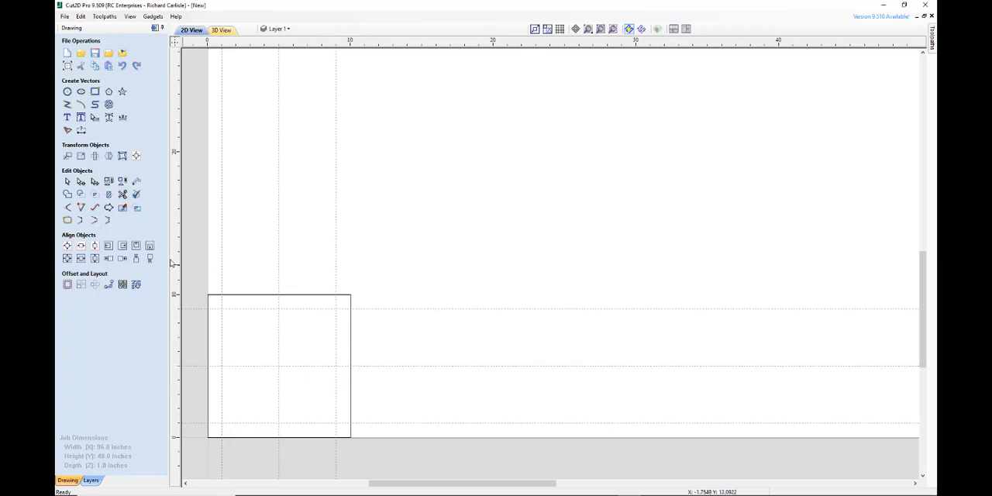
click(67, 92)
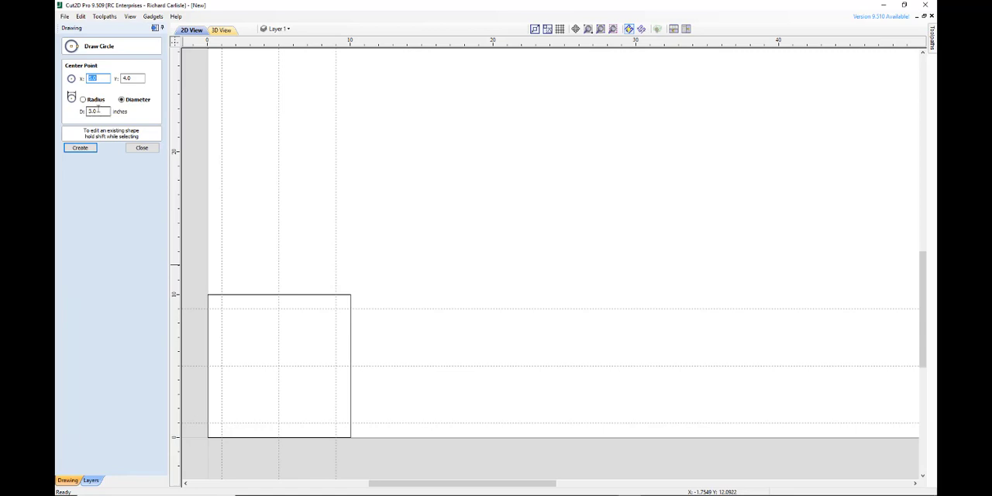
drag(100, 113, 84, 112)
text(2)
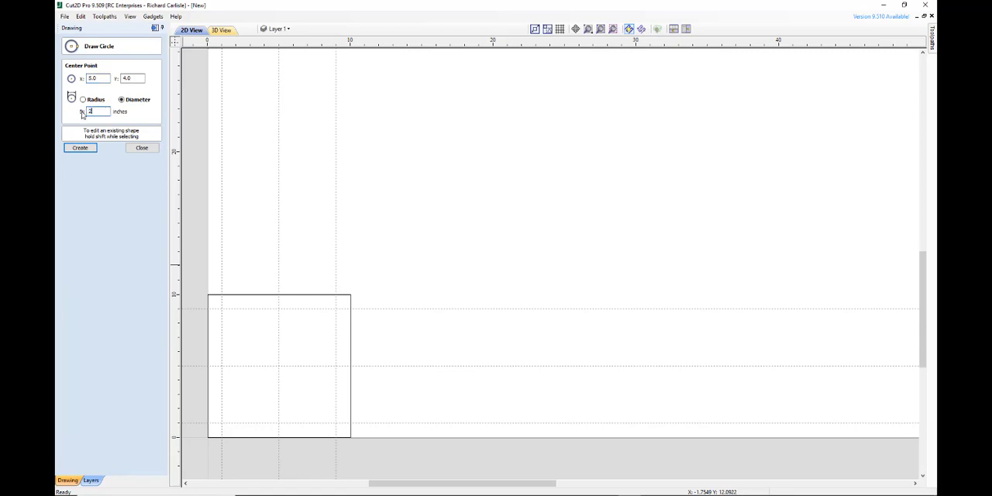
click(277, 365)
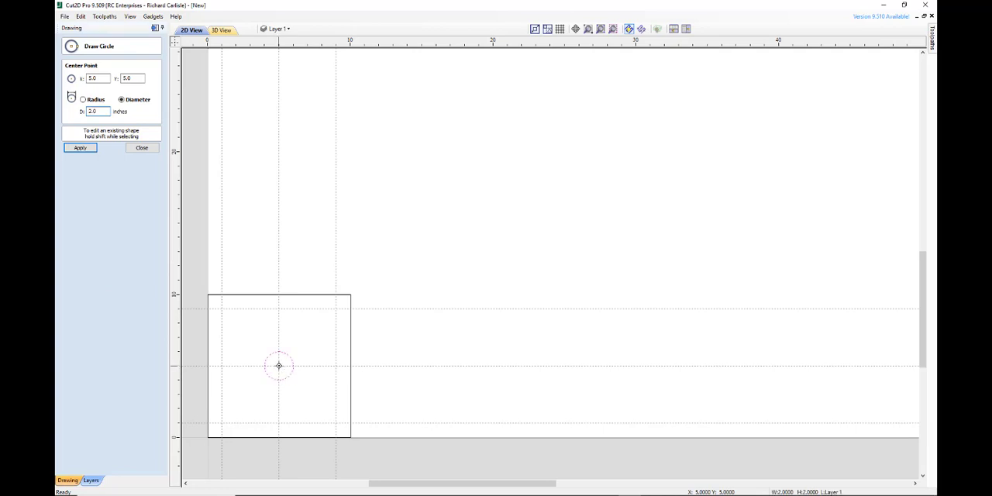
Draw four 0.5-inch diameter circles at the guide intersections in the square's corners, 1 inch in from its edges.
drag(100, 112, 74, 117)
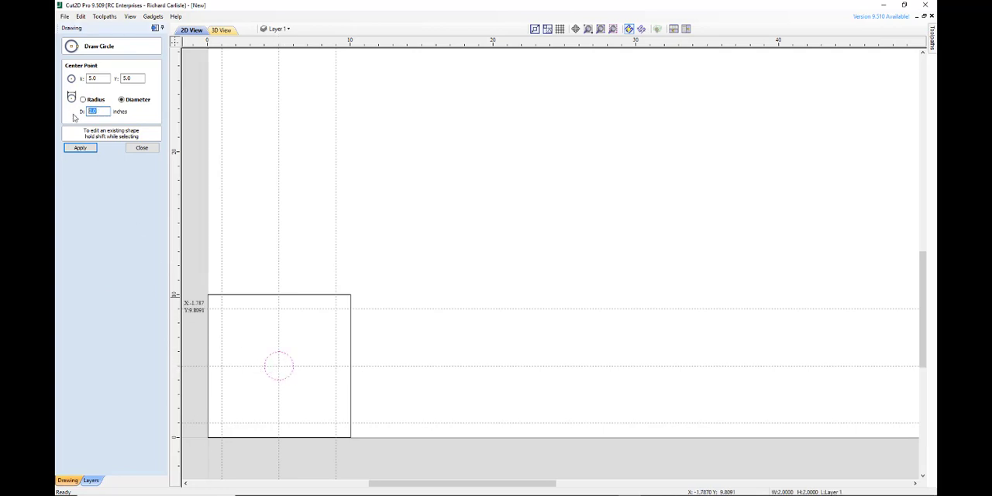
text(.5)
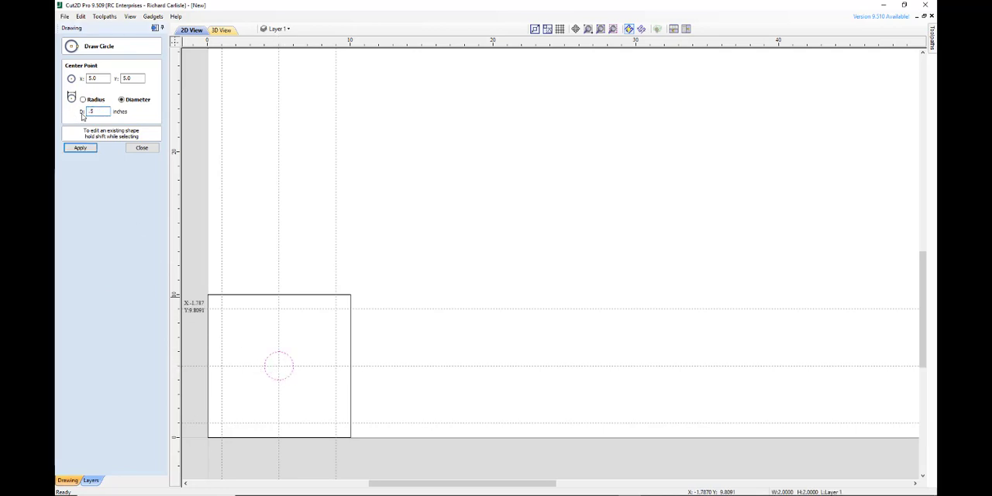
click(221, 308)
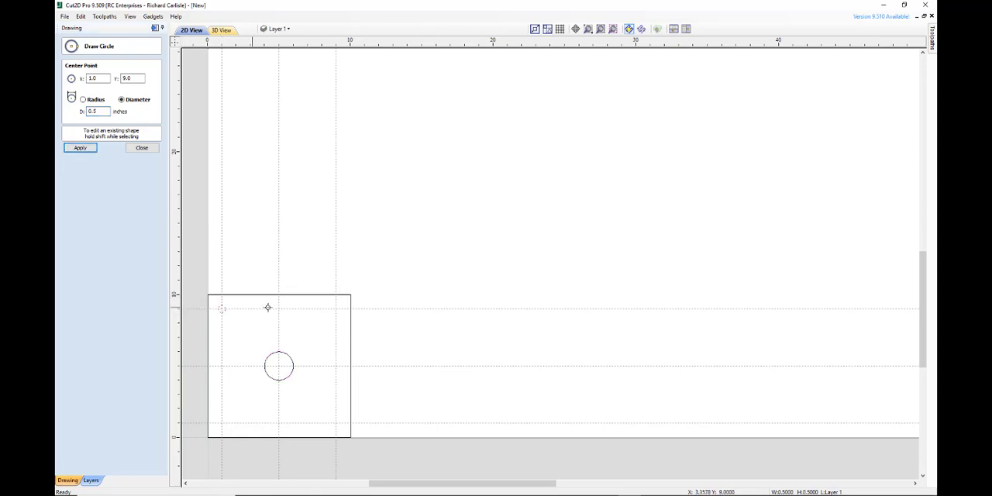
click(336, 309)
click(335, 423)
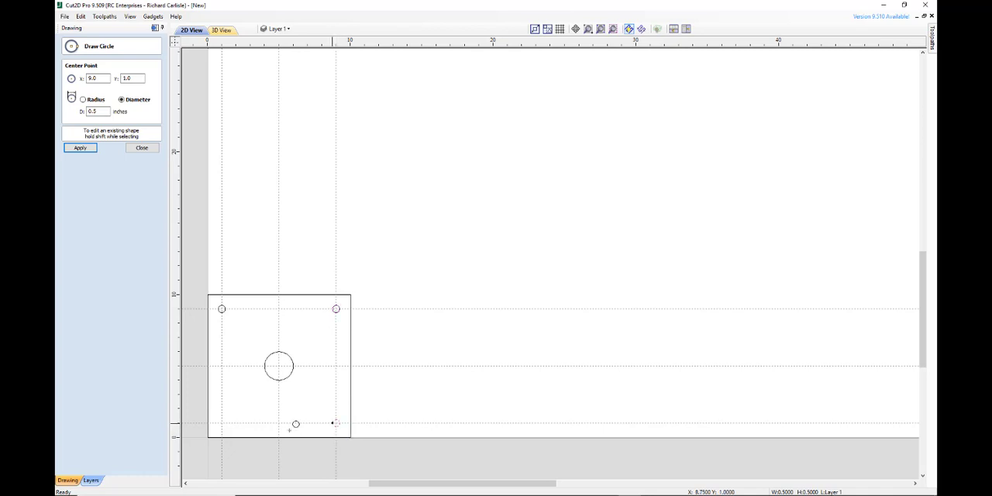
click(221, 425)
click(143, 148)
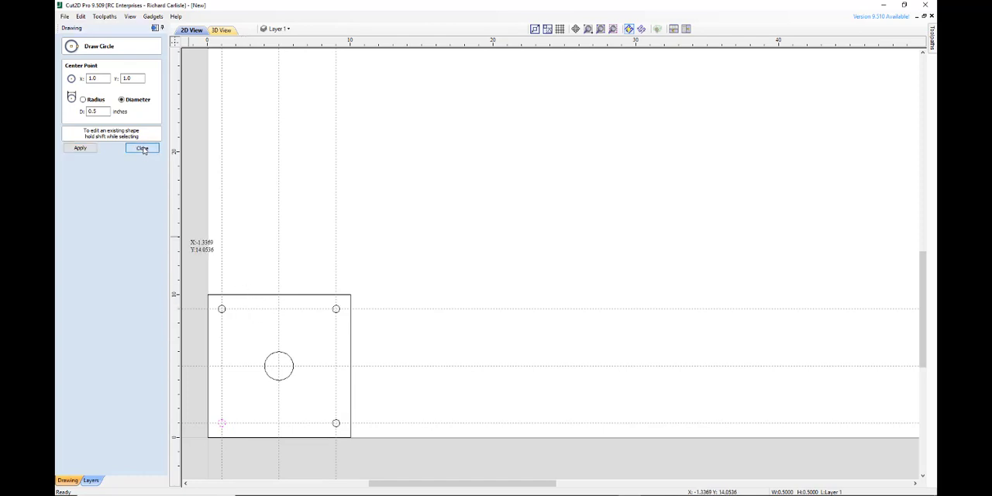
Delete the three vertical guides at 9, 5 and 1 inches.
double_click(335, 237)
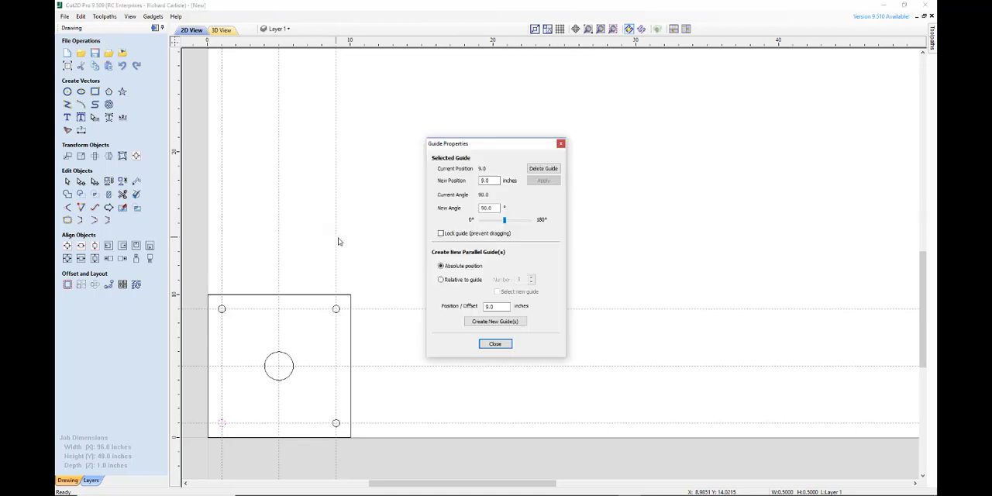
click(542, 168)
double_click(279, 224)
click(542, 168)
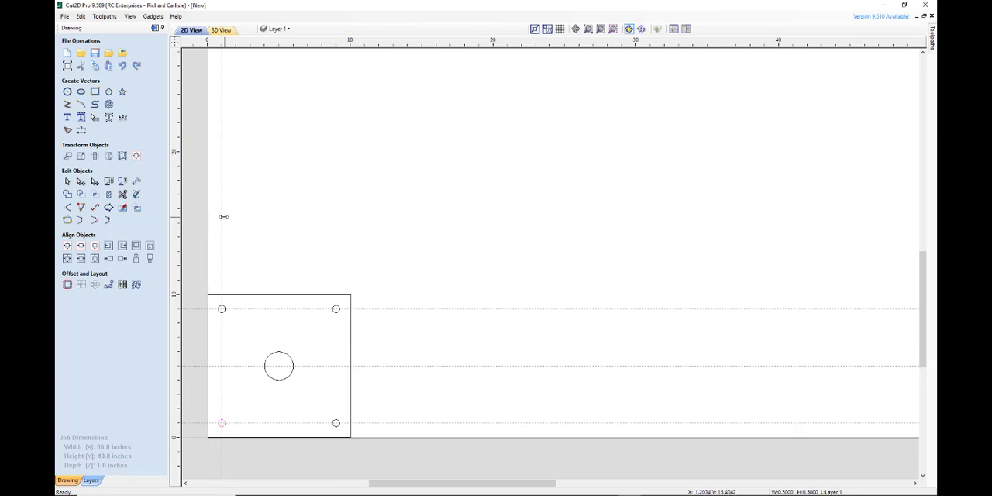
double_click(222, 219)
click(548, 170)
Delete the three horizontal guides at 9, 5 and 1 inches.
double_click(410, 310)
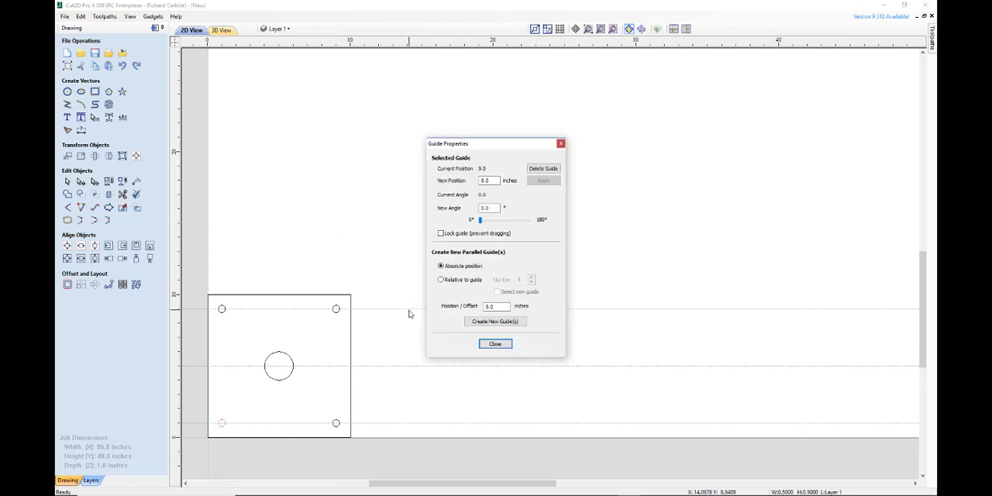
click(544, 169)
double_click(409, 364)
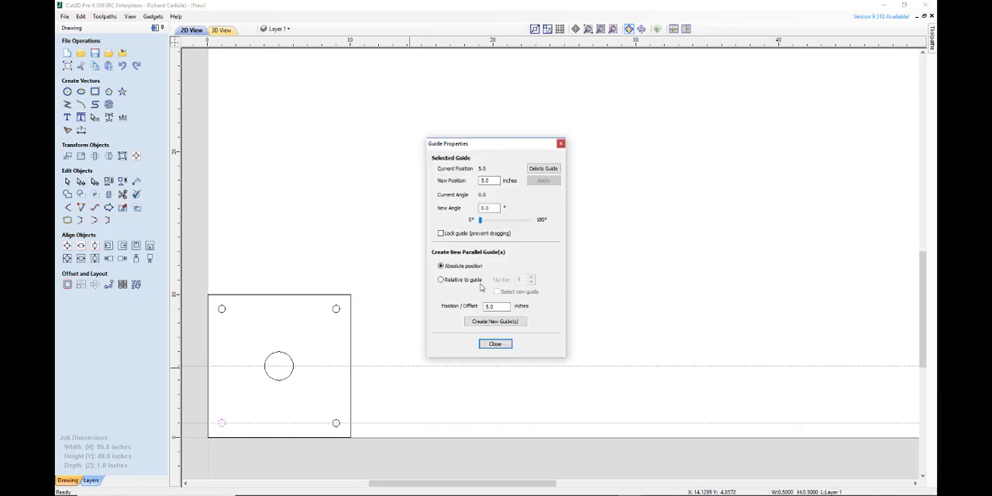
click(553, 172)
double_click(439, 423)
click(542, 169)
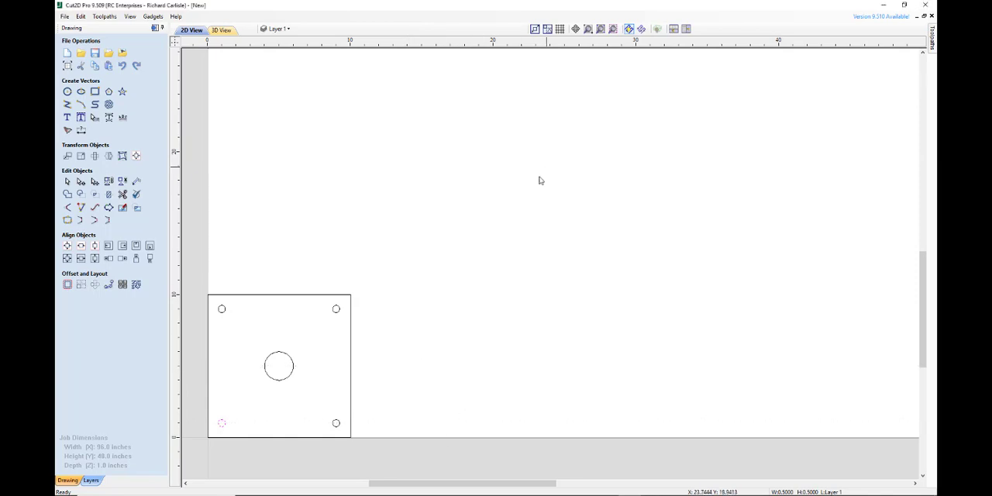
With nothing selected, insert a horizontal guide line and move it to about 12 inches, above the square.
click(418, 340)
right_click(462, 295)
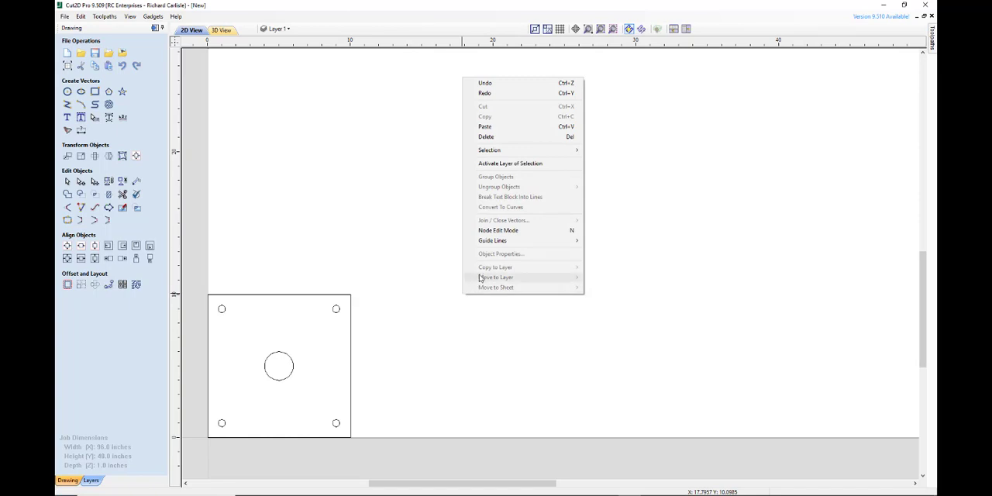
mouse_move(499, 245)
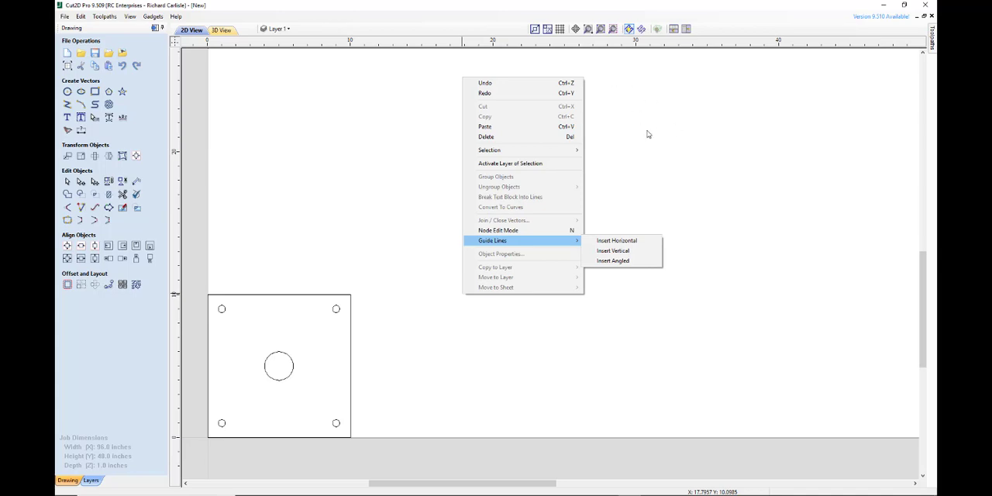
click(626, 240)
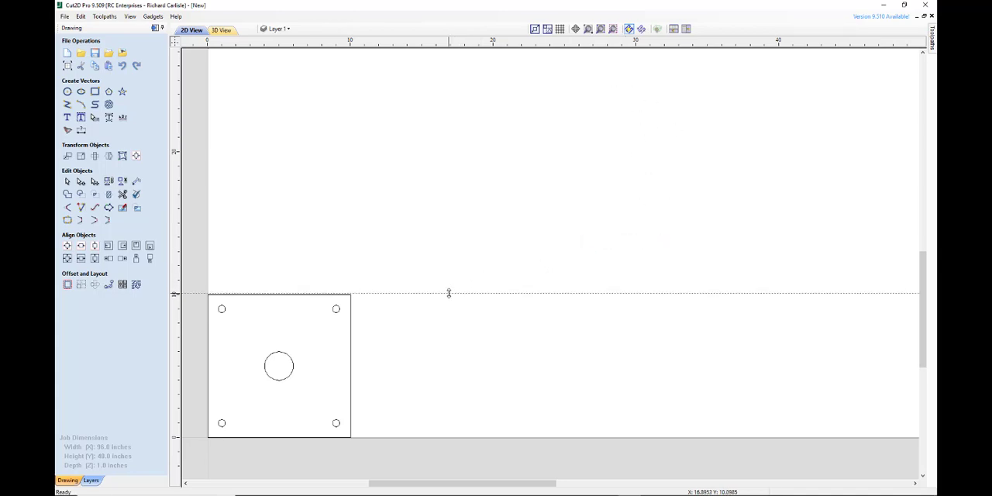
drag(449, 292, 447, 295)
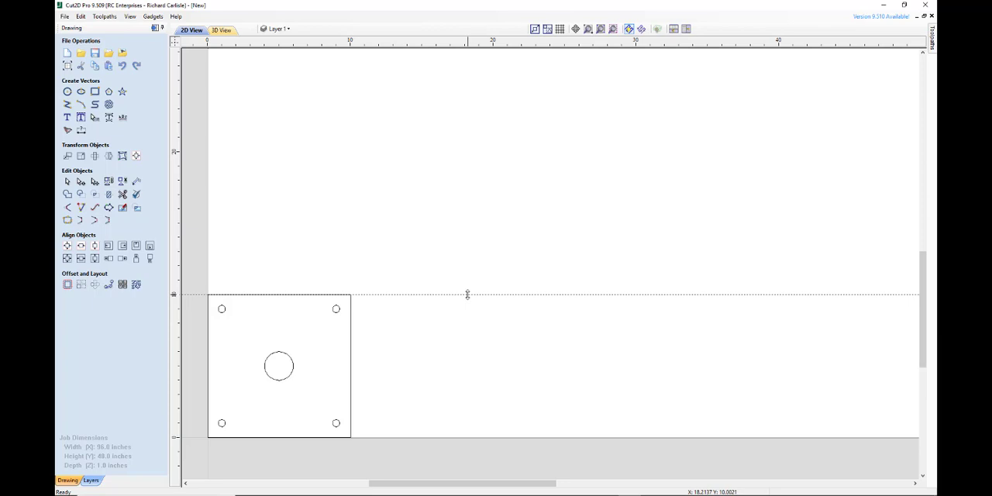
drag(468, 295, 465, 264)
Insert another horizontal guide line at about 23 inches, well above the square.
right_click(548, 111)
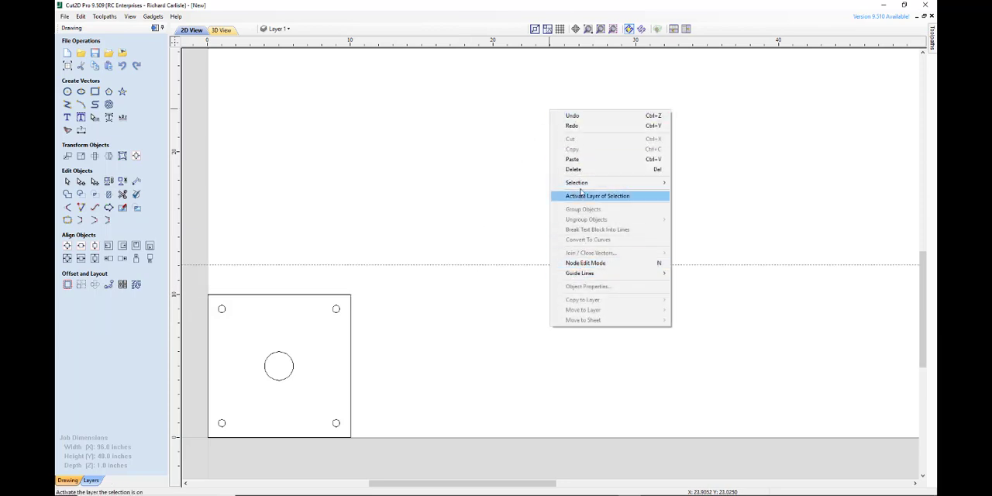
right_click(496, 111)
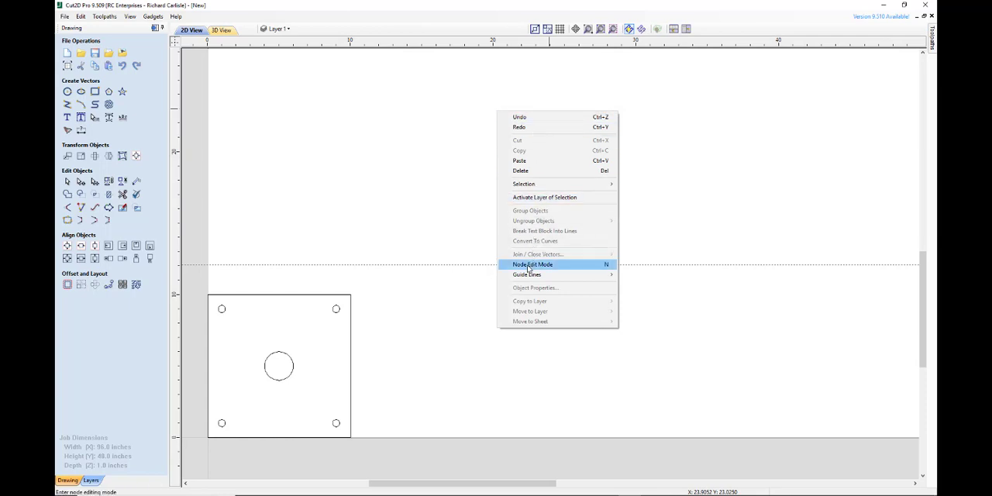
mouse_move(525, 276)
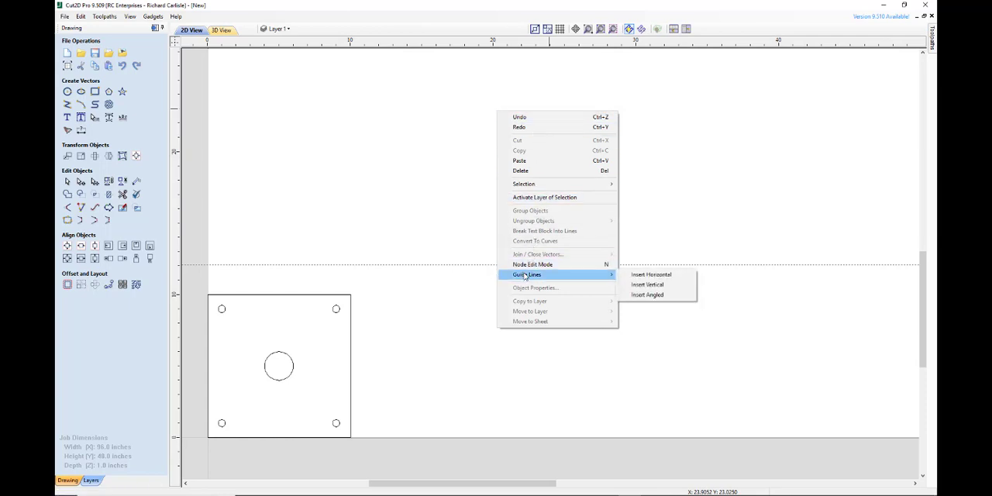
click(639, 276)
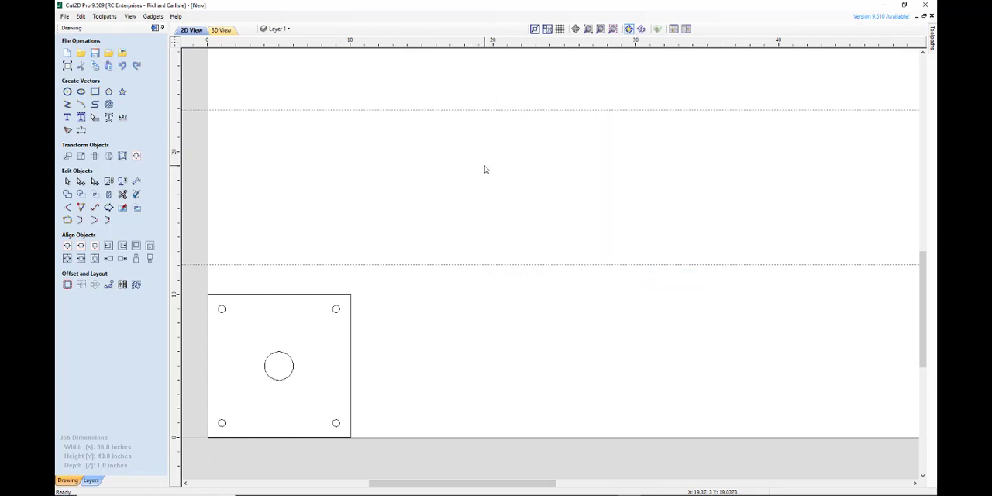
Delete the two horizontal guides above the square, at about 23 and 12 inches.
double_click(545, 110)
click(545, 171)
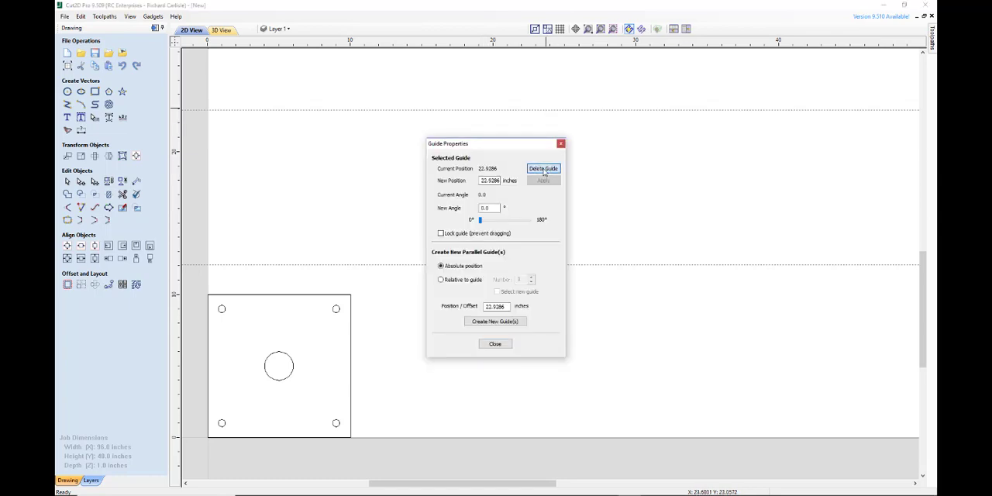
double_click(575, 265)
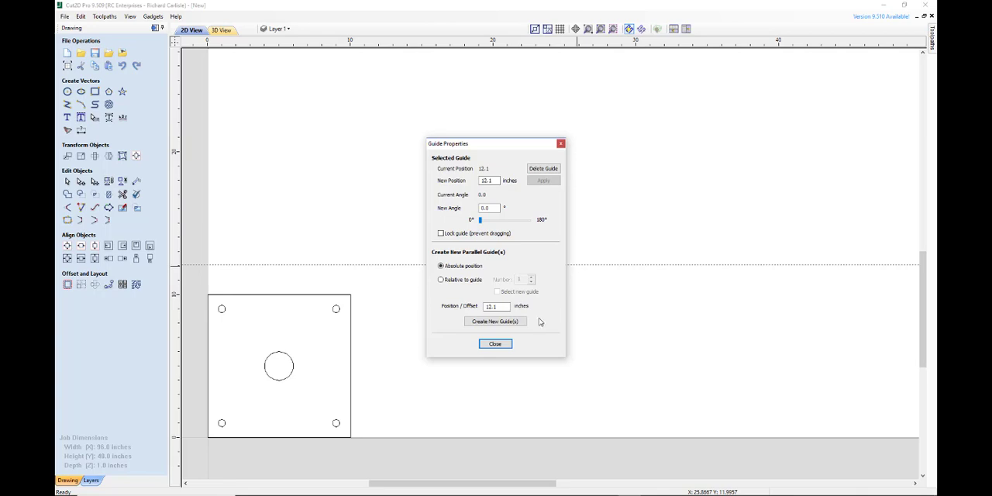
click(542, 172)
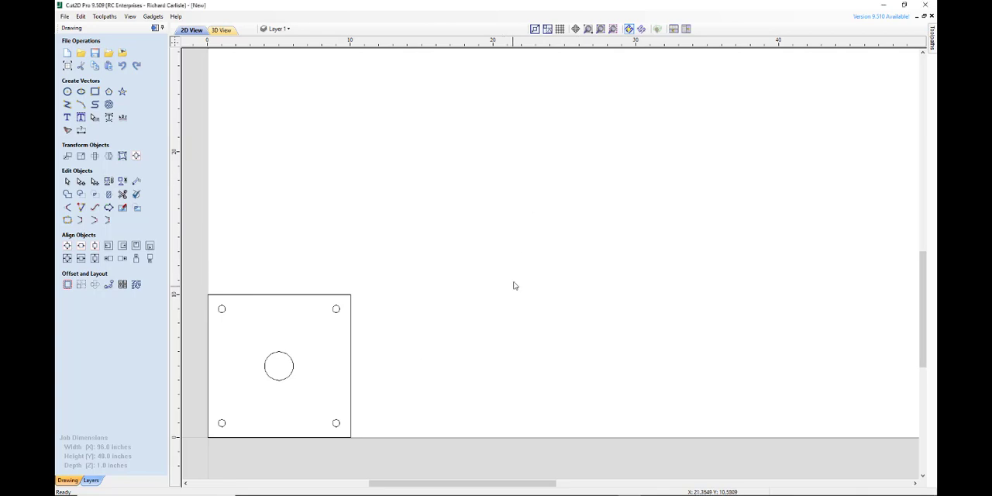
Insert a guide line angled at 12 degrees and move it up until it clears the square.
right_click(584, 247)
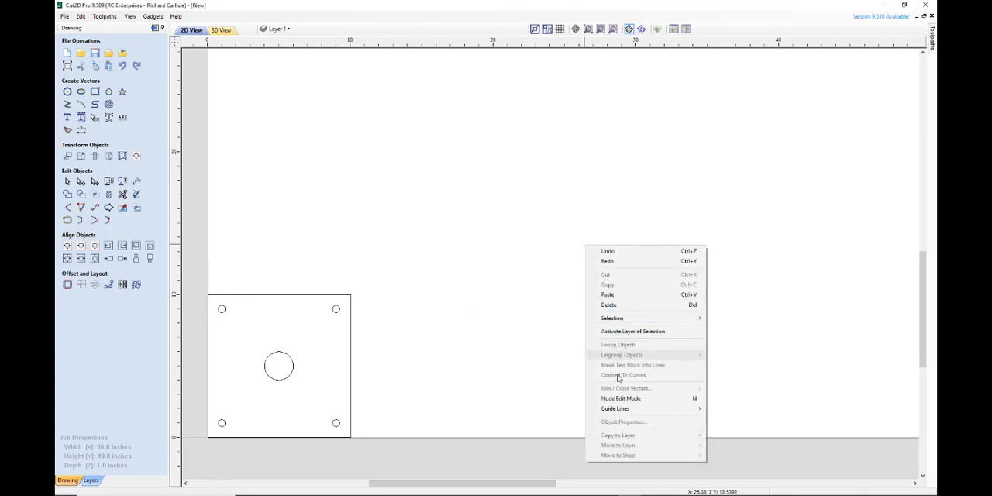
mouse_move(624, 408)
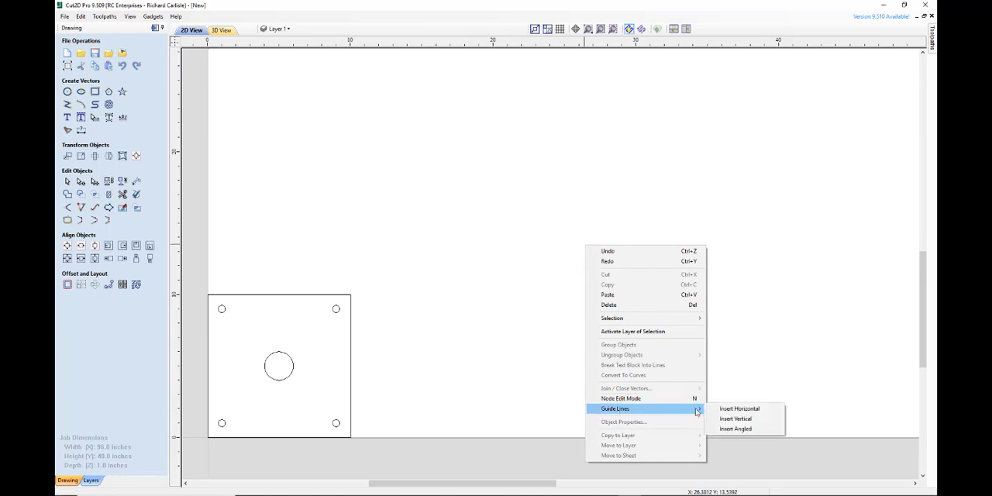
click(734, 430)
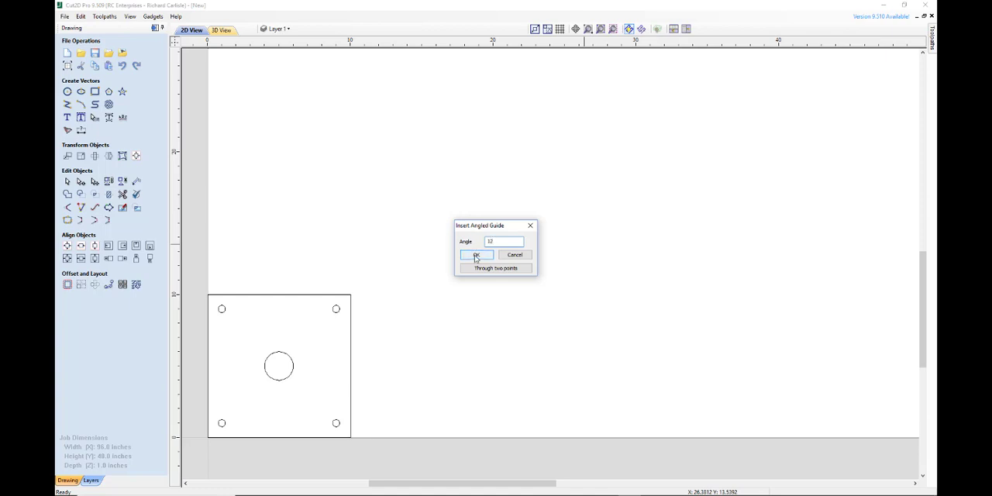
click(476, 255)
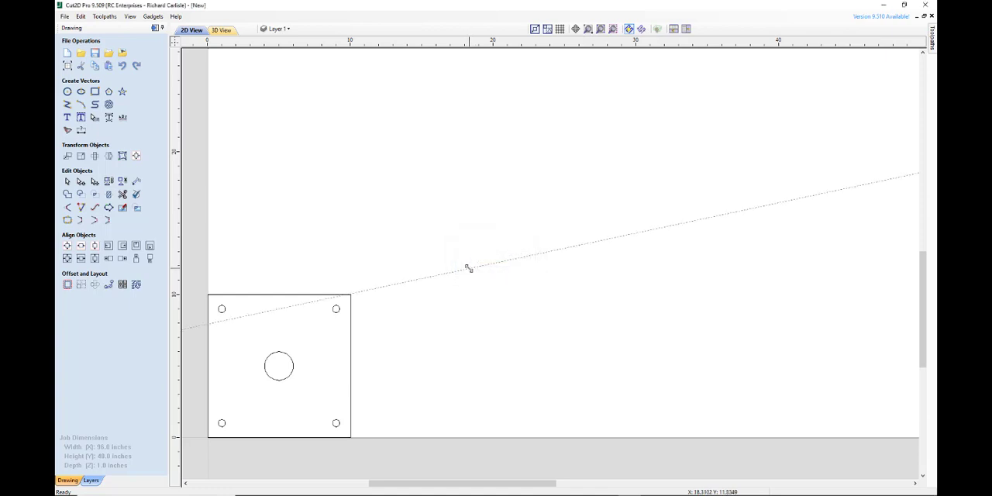
drag(468, 268, 451, 214)
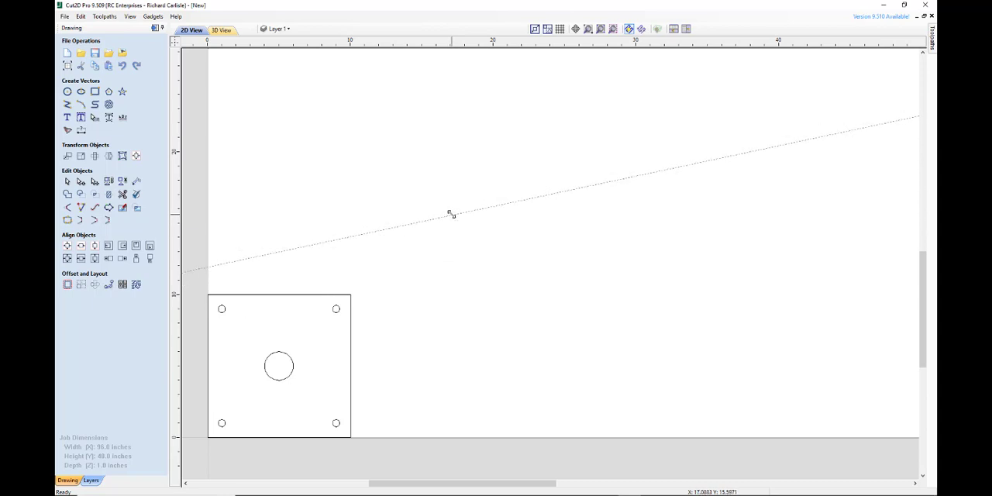
Delete the angled guide line.
double_click(451, 214)
click(550, 168)
Place a horizontal guide on the job's bottom edge at 0 and create 10 parallel guides relative to it with a 2-inch offset.
drag(413, 44, 427, 435)
double_click(426, 435)
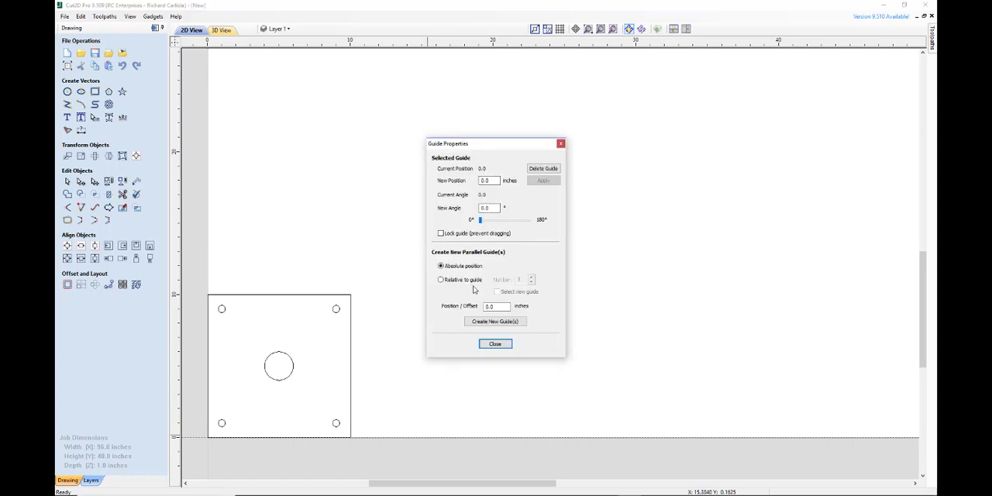
click(442, 280)
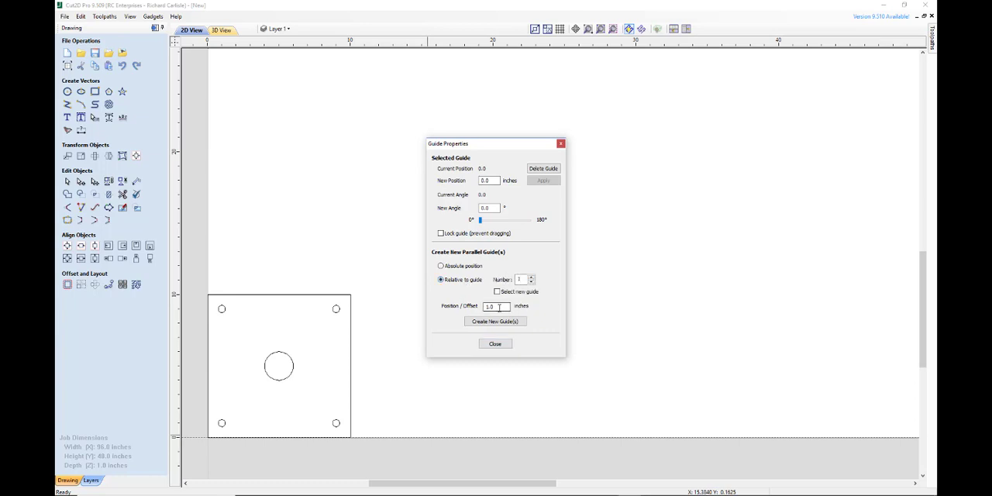
double_click(499, 307)
click(512, 321)
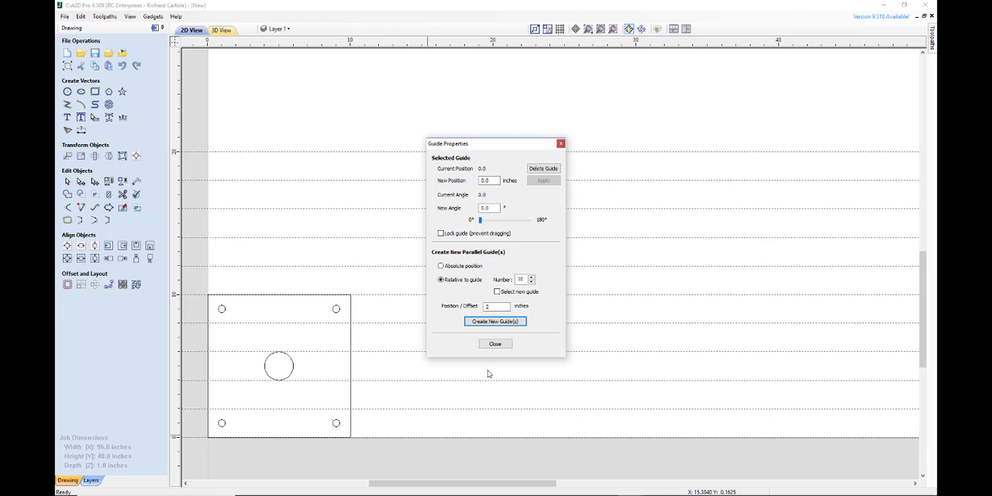
click(494, 343)
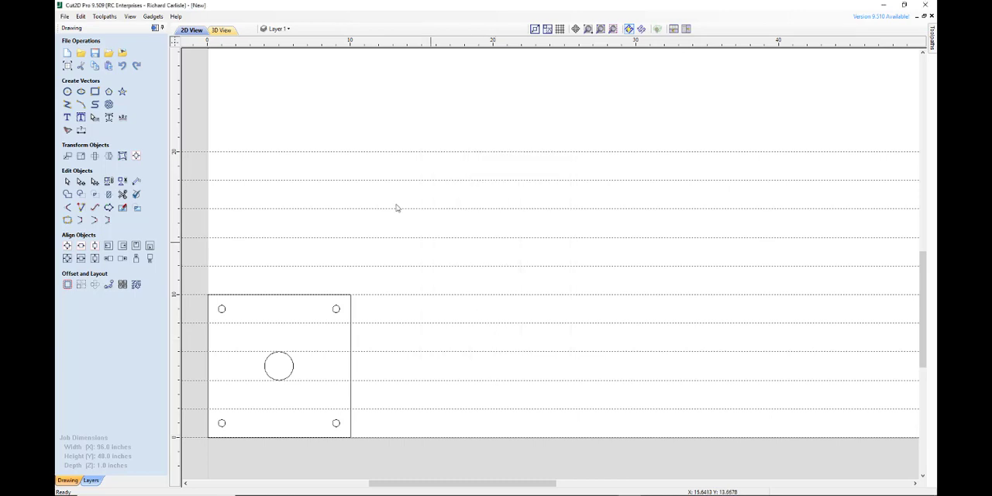
Place a vertical guide on the job's left edge at 0 and create 10 parallel guides relative to it with a 2-inch offset.
drag(178, 175, 205, 170)
double_click(206, 170)
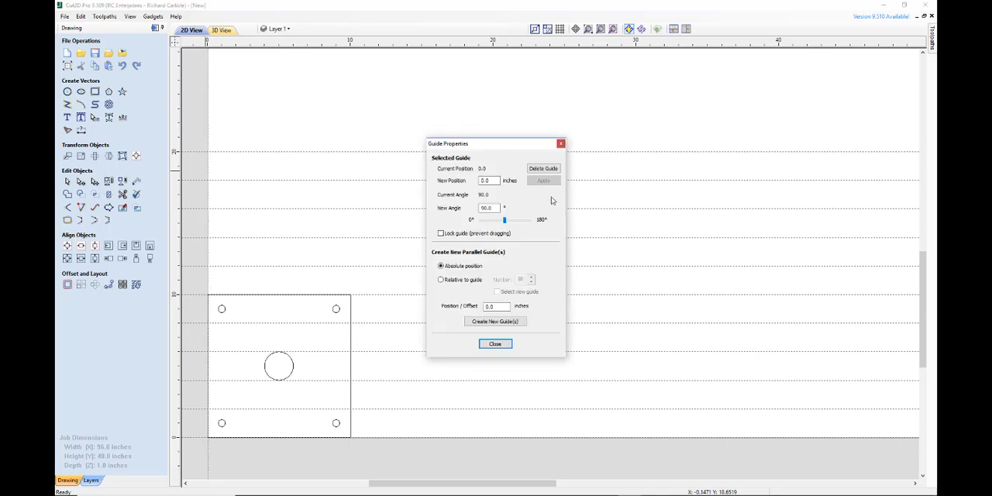
drag(505, 306, 485, 306)
click(443, 281)
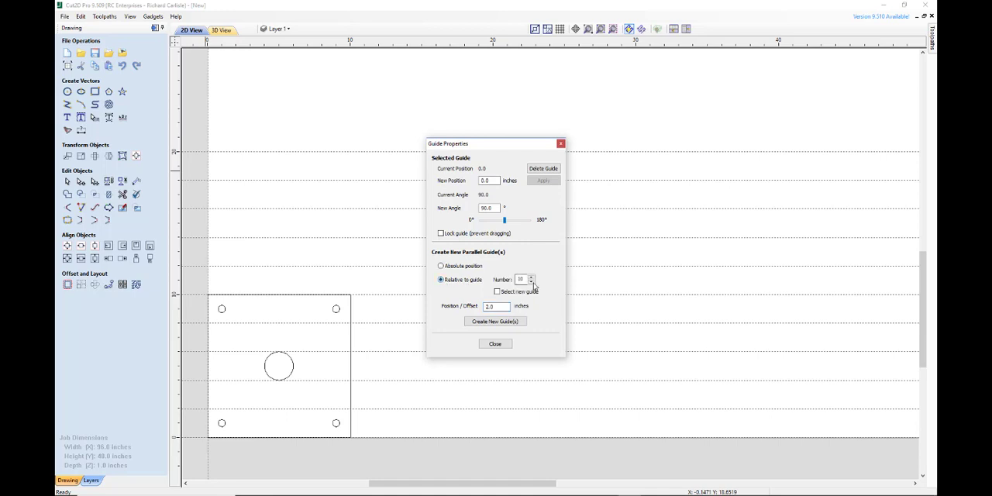
click(495, 321)
click(494, 343)
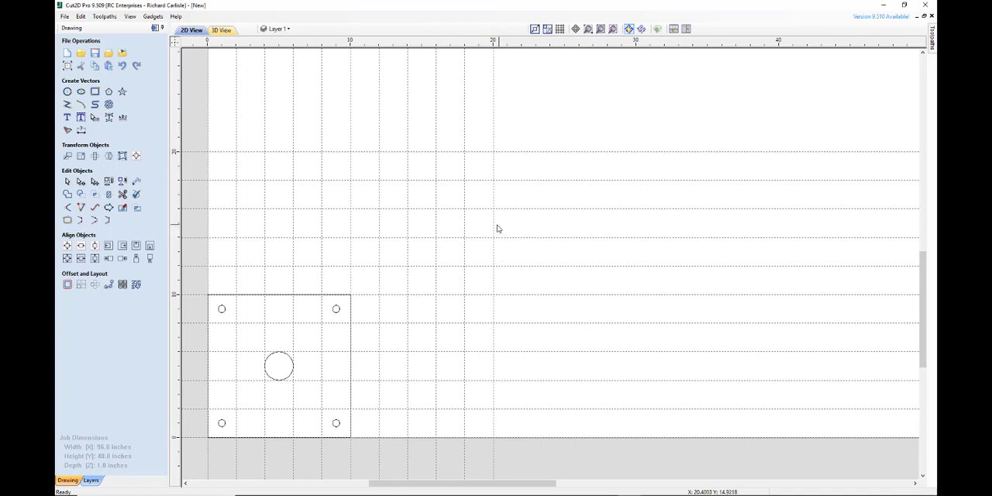
Enable Snap to Grid in the snapping options with a grid spacing of 0.125 inches.
scroll(333, 228, up, 3)
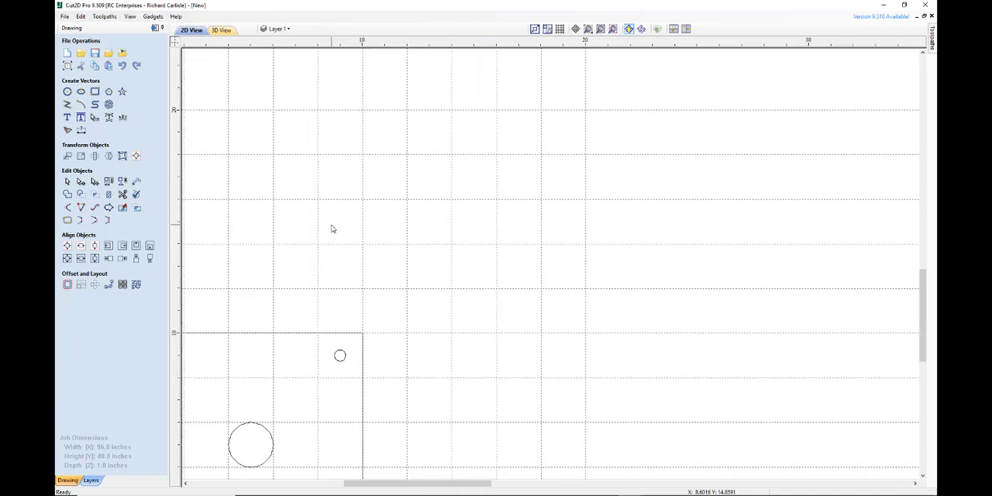
scroll(334, 227, down, 1)
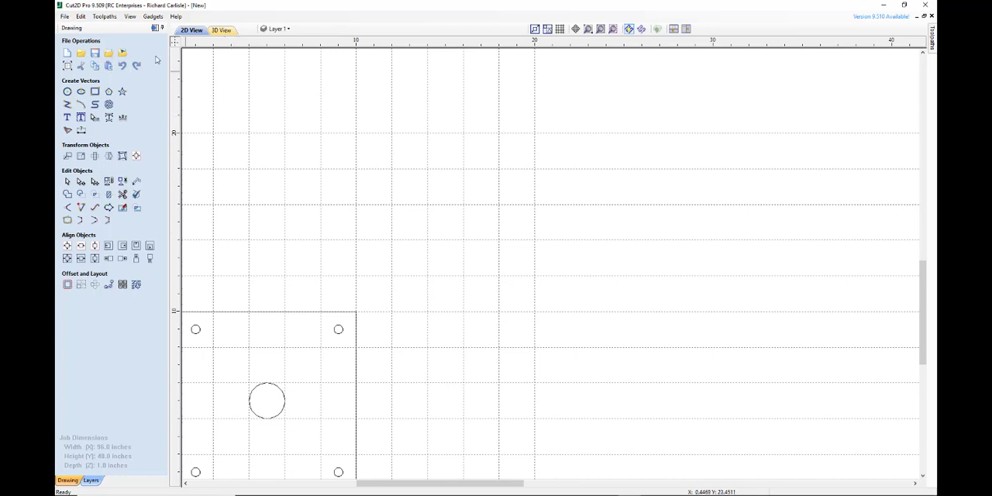
click(80, 16)
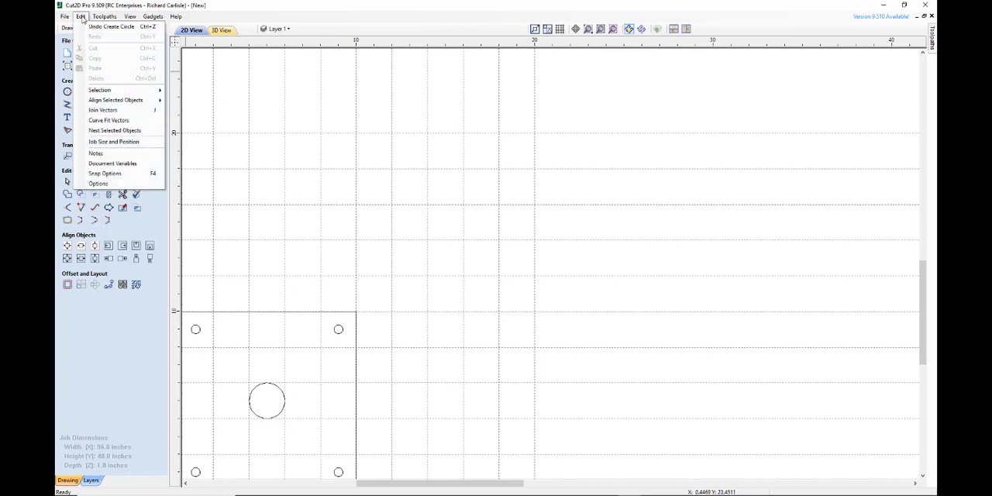
click(96, 173)
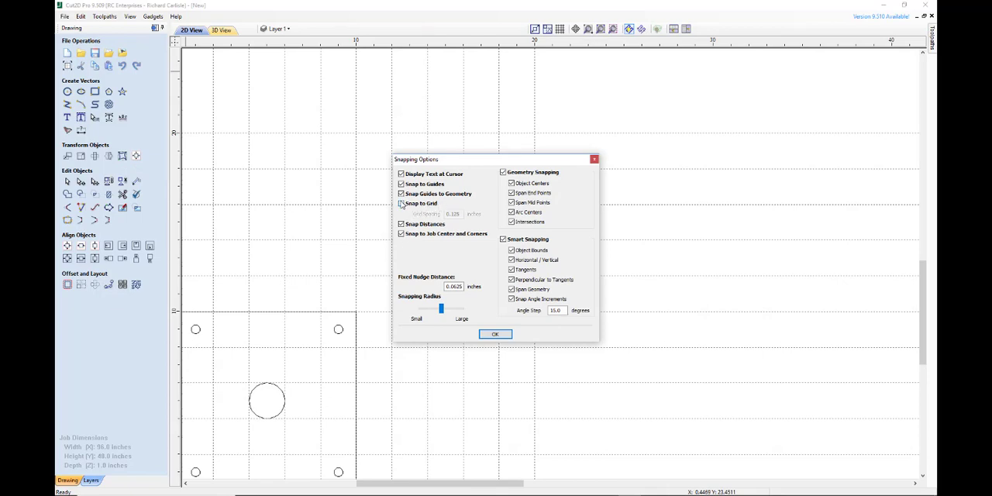
click(401, 203)
click(496, 335)
Examine the snap grid dots between the guide lines at several magnifications.
scroll(527, 279, up, 4)
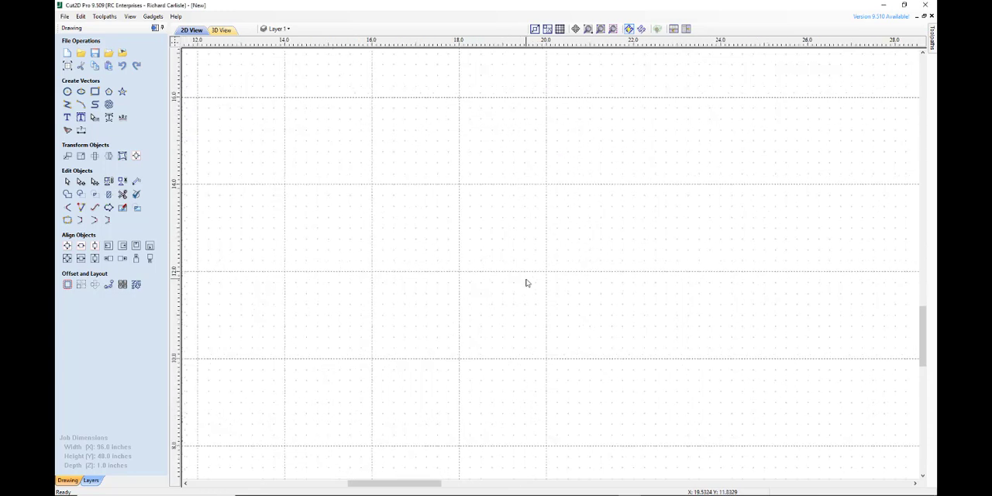
scroll(525, 283, up, 2)
scroll(525, 284, down, 5)
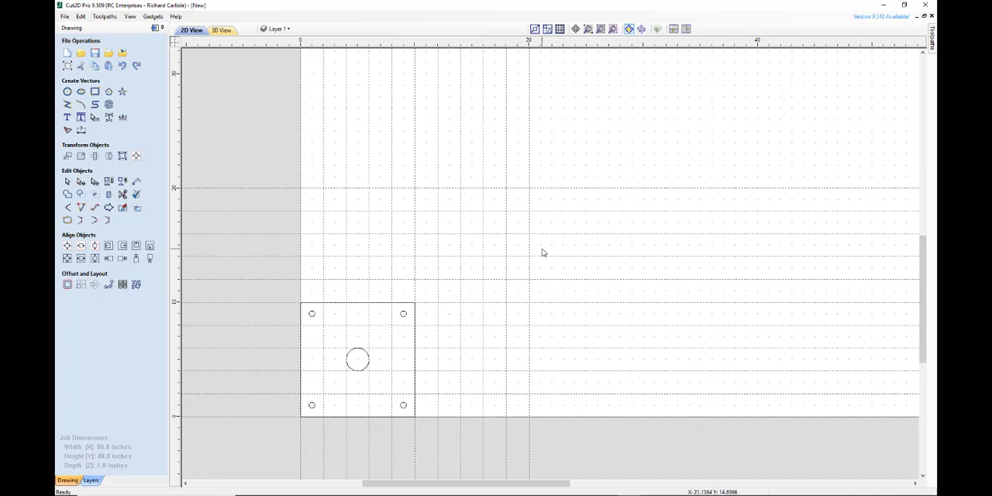
scroll(542, 251, up, 5)
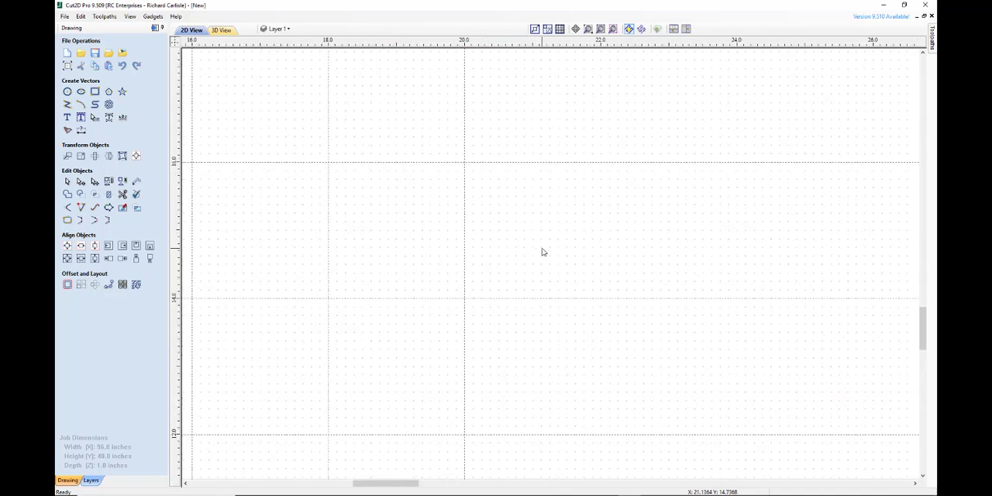
scroll(542, 252, up, 5)
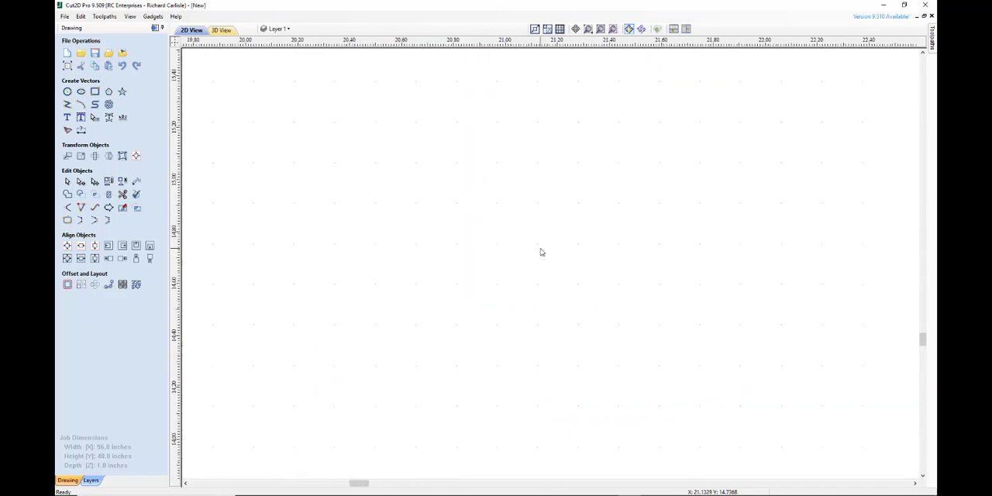
scroll(541, 252, down, 5)
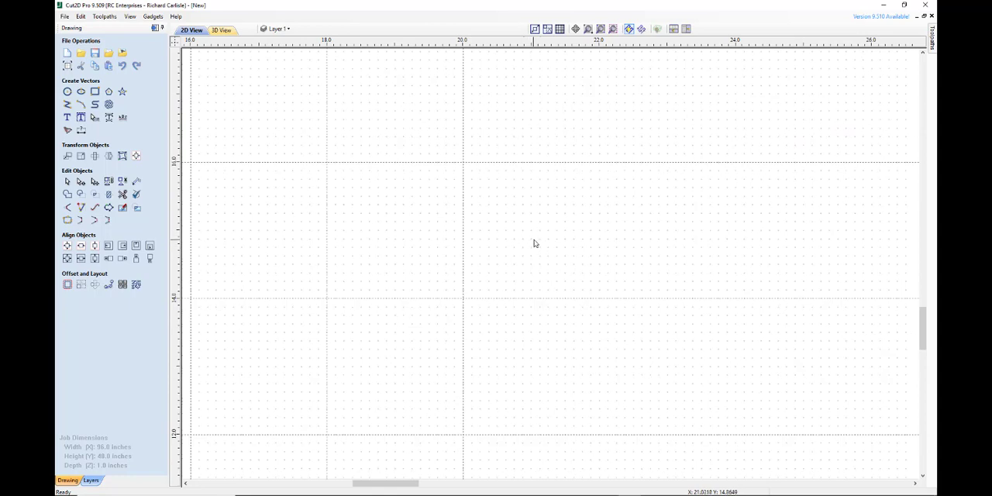
scroll(533, 245, down, 2)
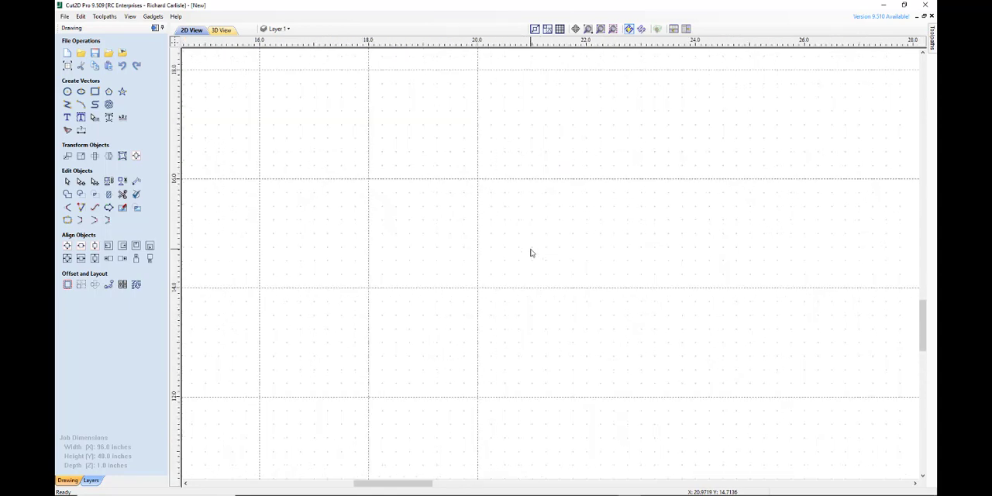
scroll(531, 253, up, 2)
scroll(314, 206, down, 1)
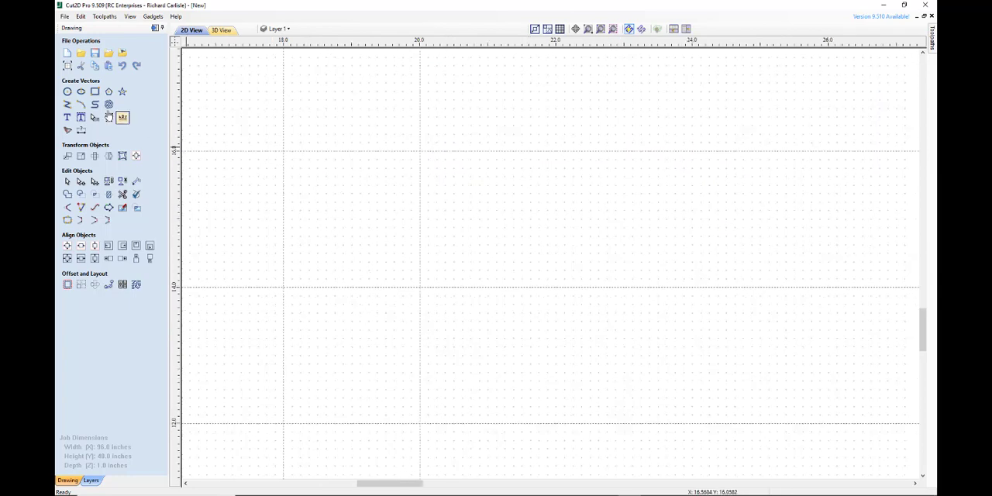
Check how the cursor snaps to the grid with the Draw Circle tool, without drawing a circle.
click(67, 91)
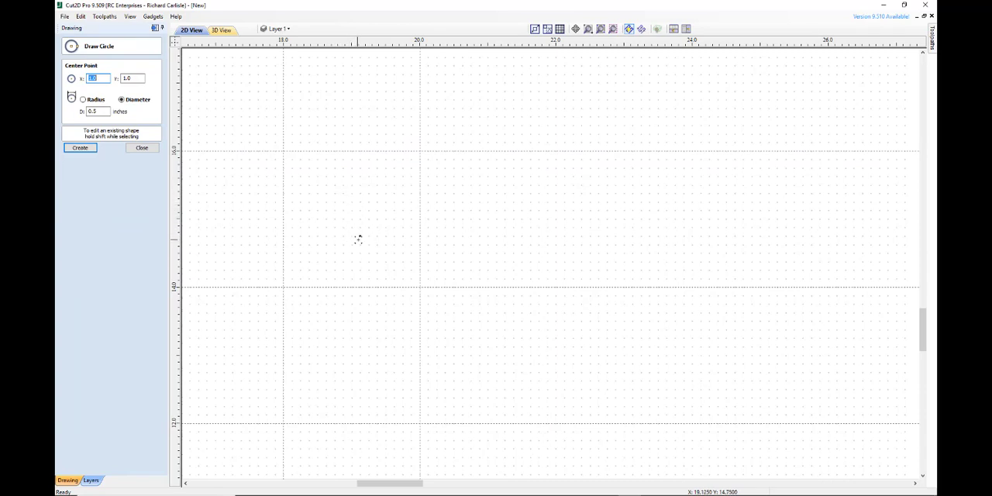
click(142, 147)
scroll(496, 271, down, 5)
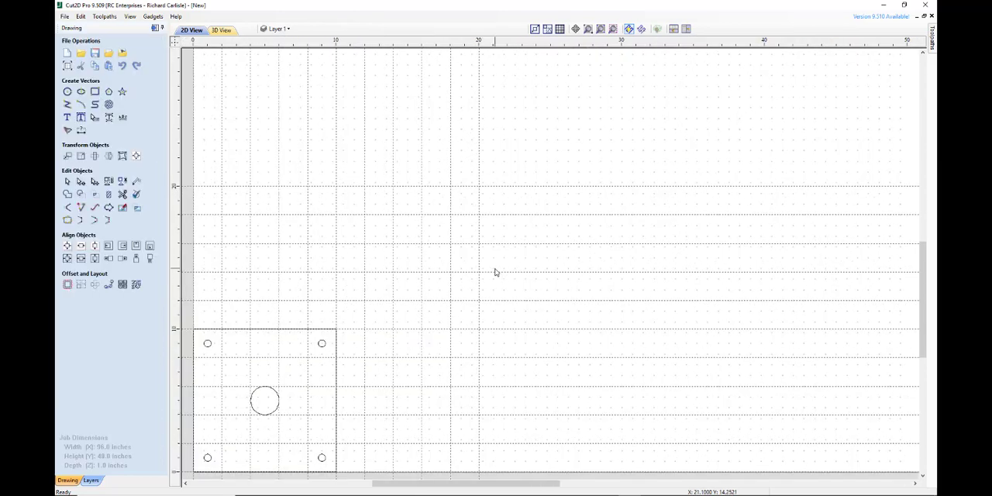